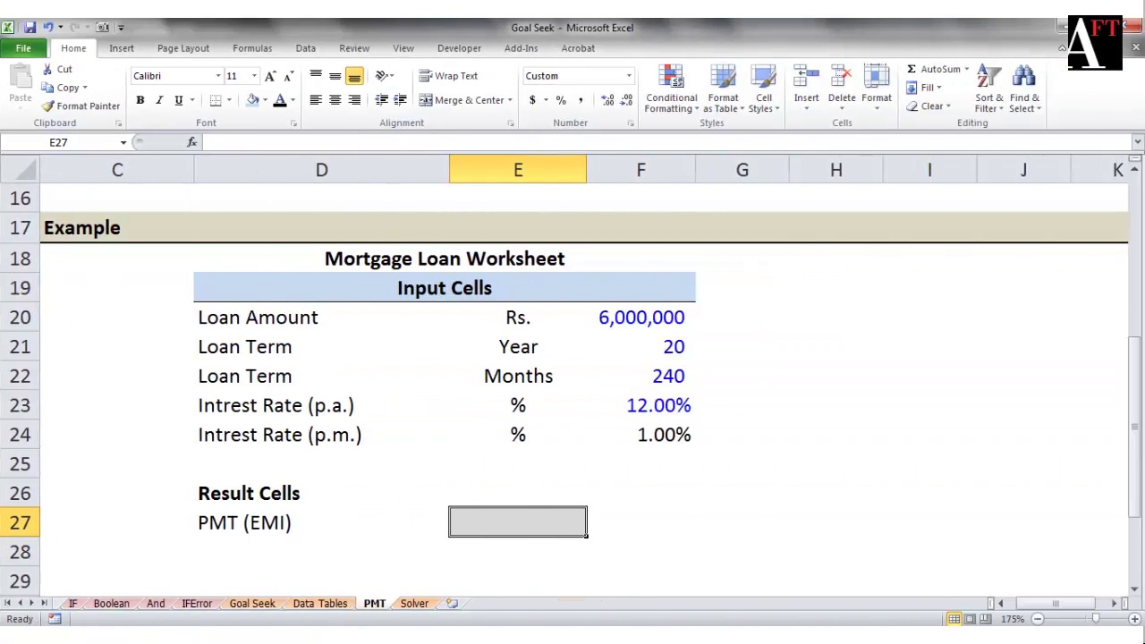
Start =PMT(F24, in E27 with F24's monthly rate and bring up Function Arguments.
type("=pmt")
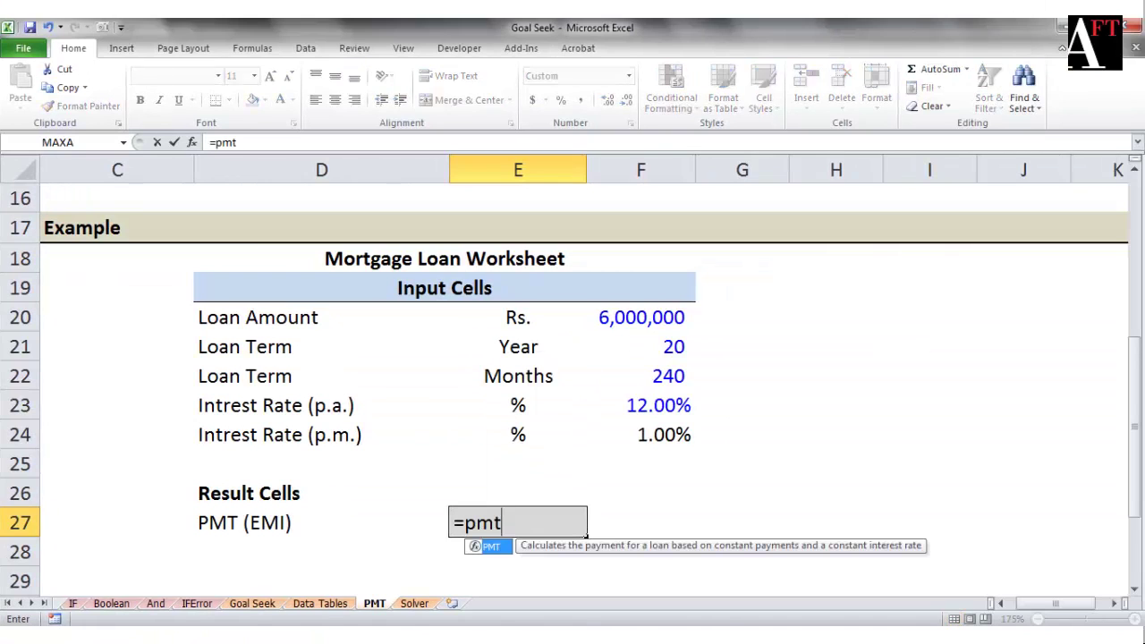
key("Tab")
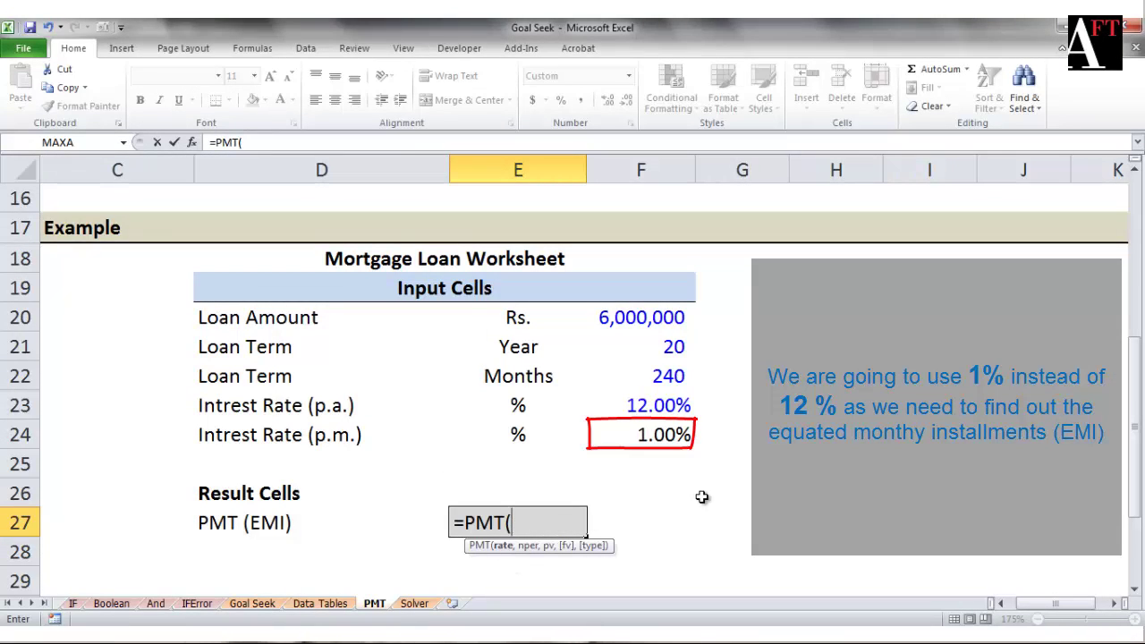
left_click(662, 438)
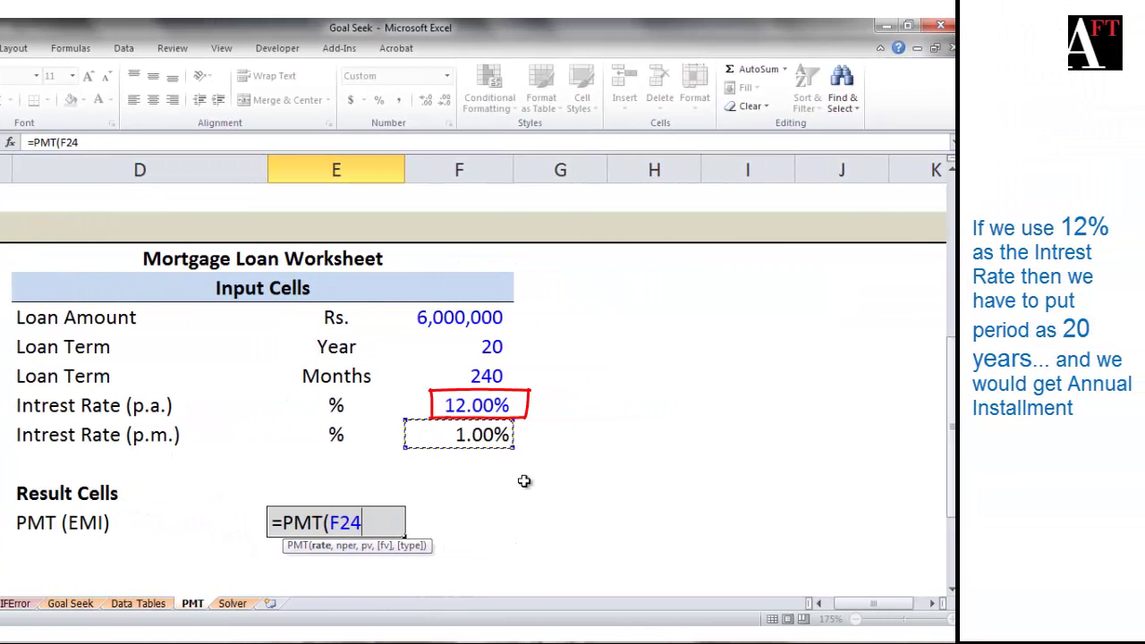
left_click(579, 432)
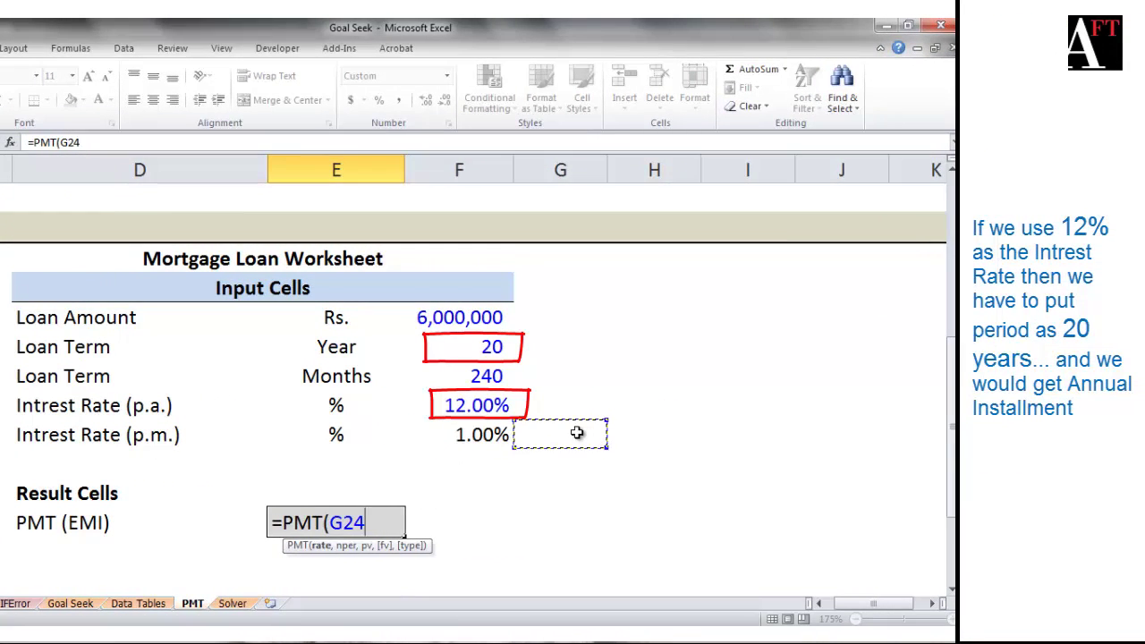
key("Left")
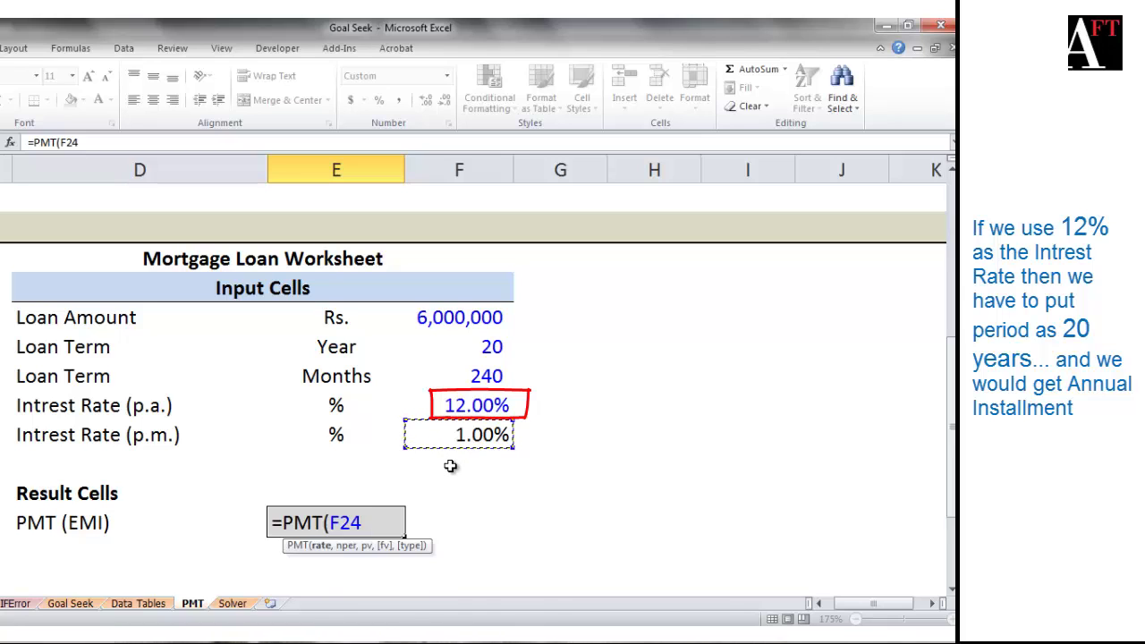
type(",")
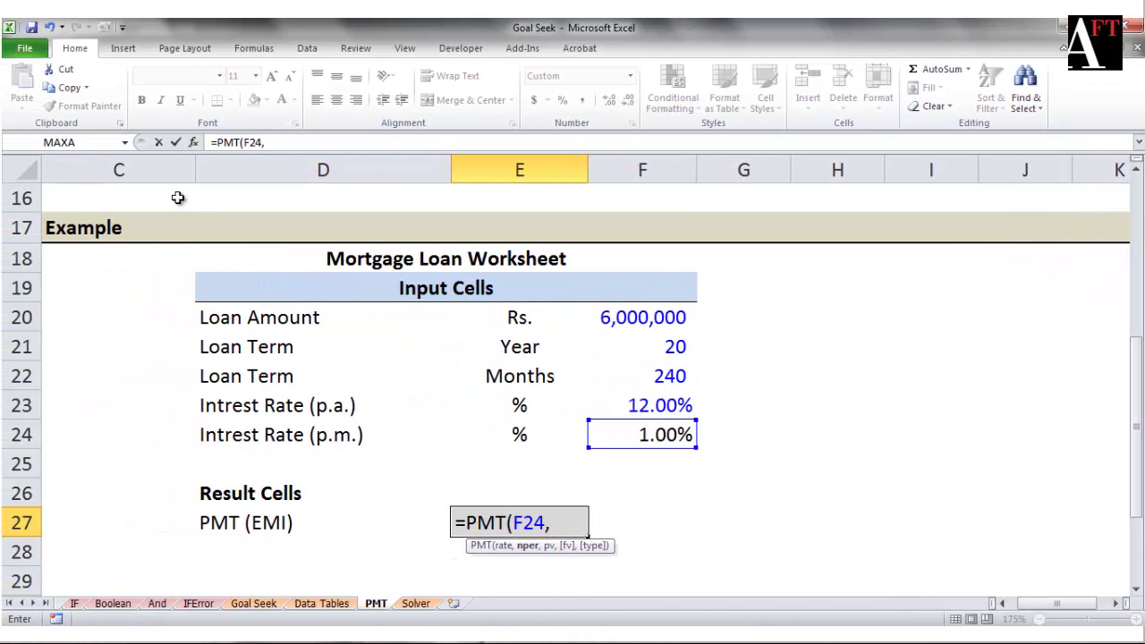
left_click(193, 142)
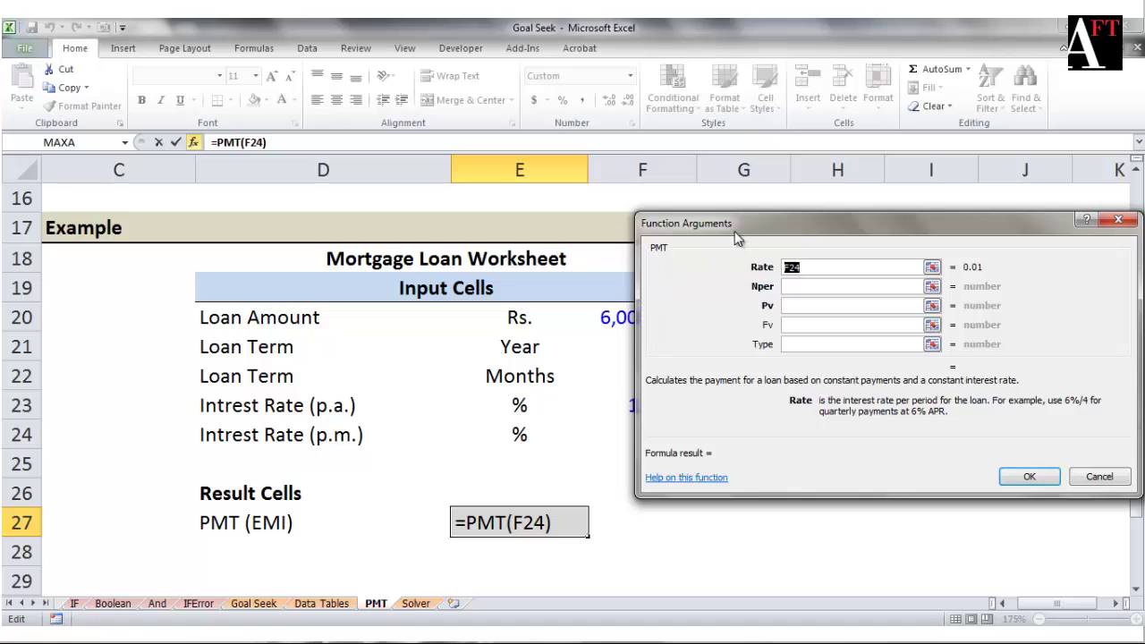
Set Nper to F22 (240 months) and Pv to F20 (6,000,000), giving ($66,065.17).
left_click_drag(730, 220, 827, 218)
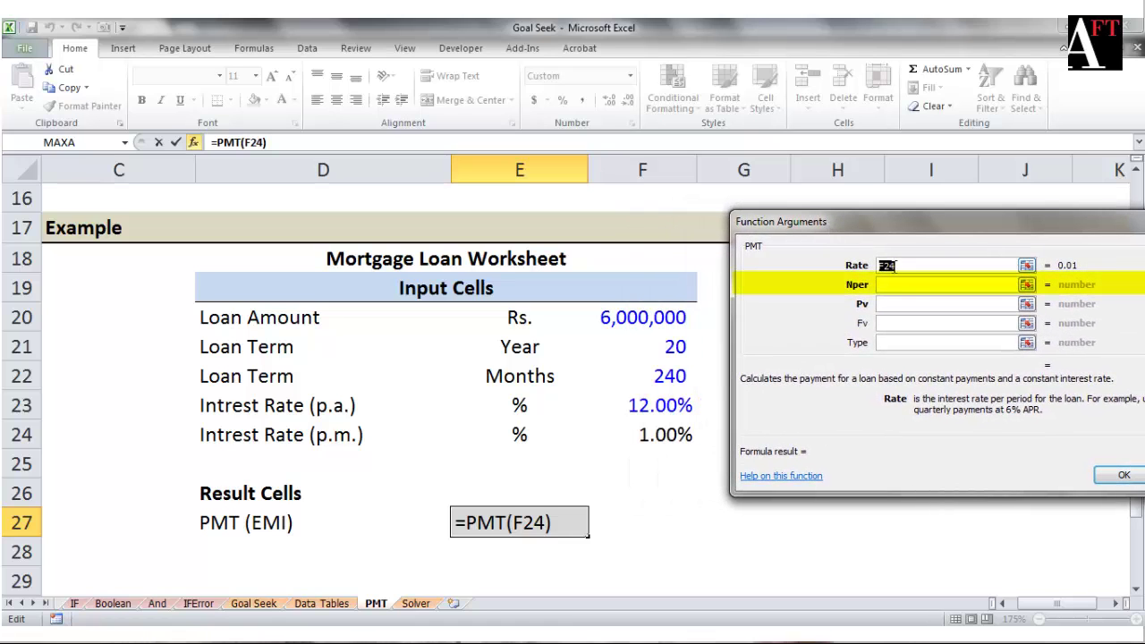
left_click(895, 284)
left_click(666, 374)
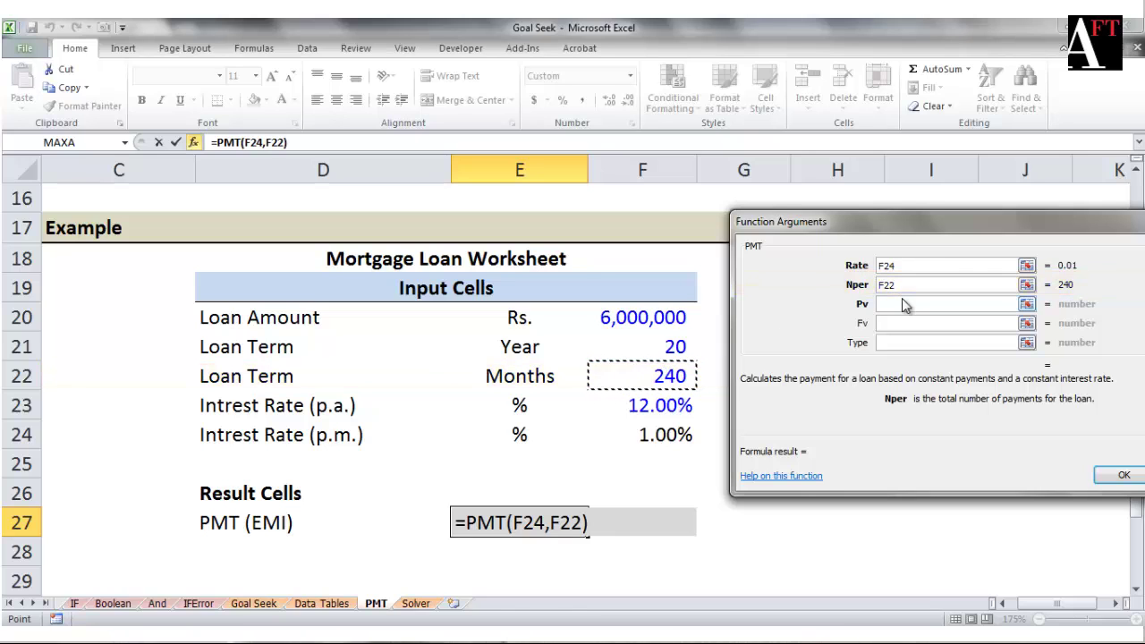
left_click(902, 303)
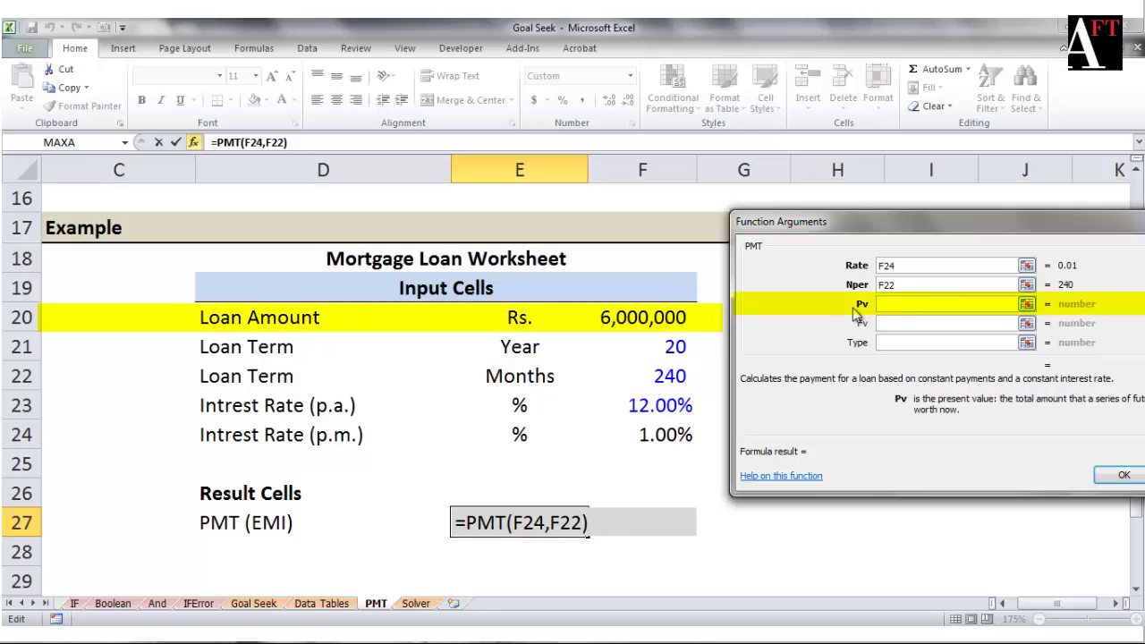
left_click(679, 314)
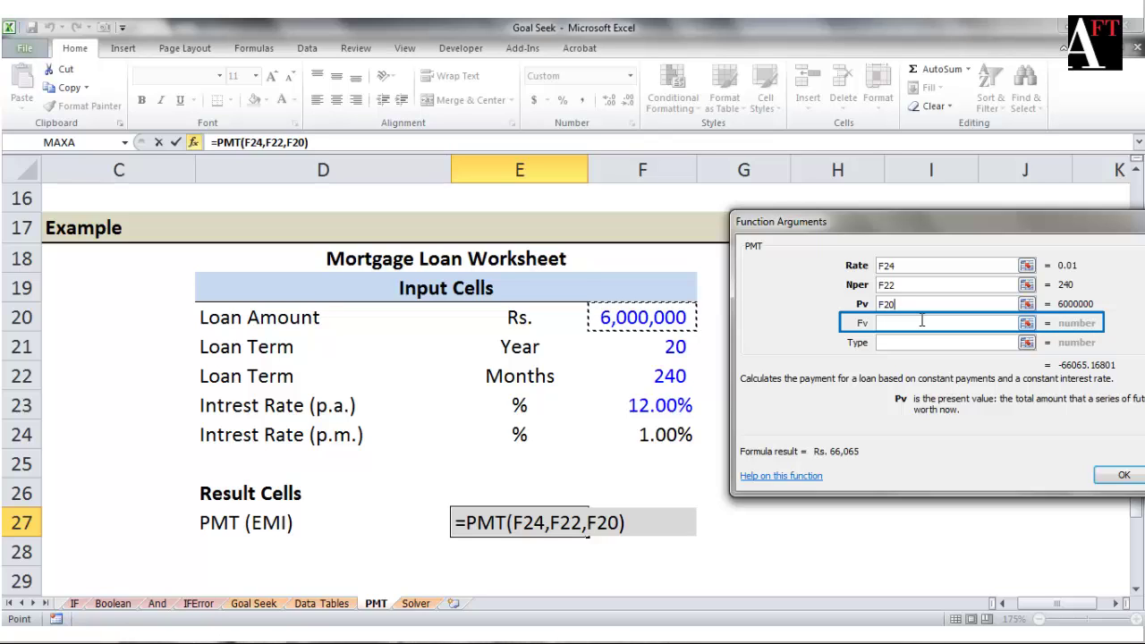
left_click(921, 322)
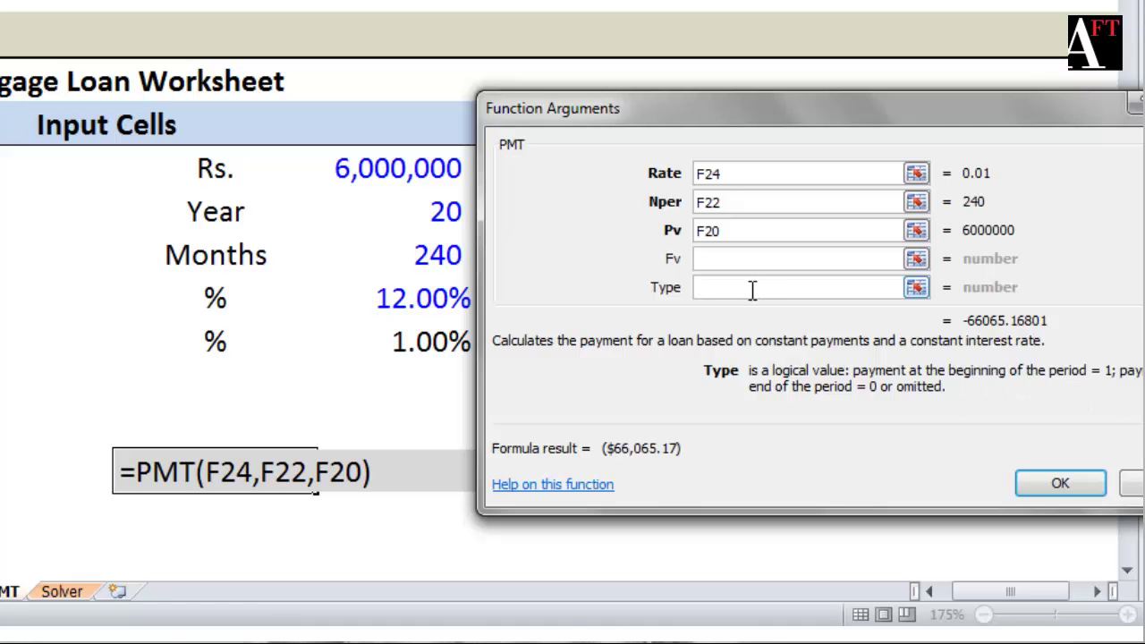
left_click(1060, 484)
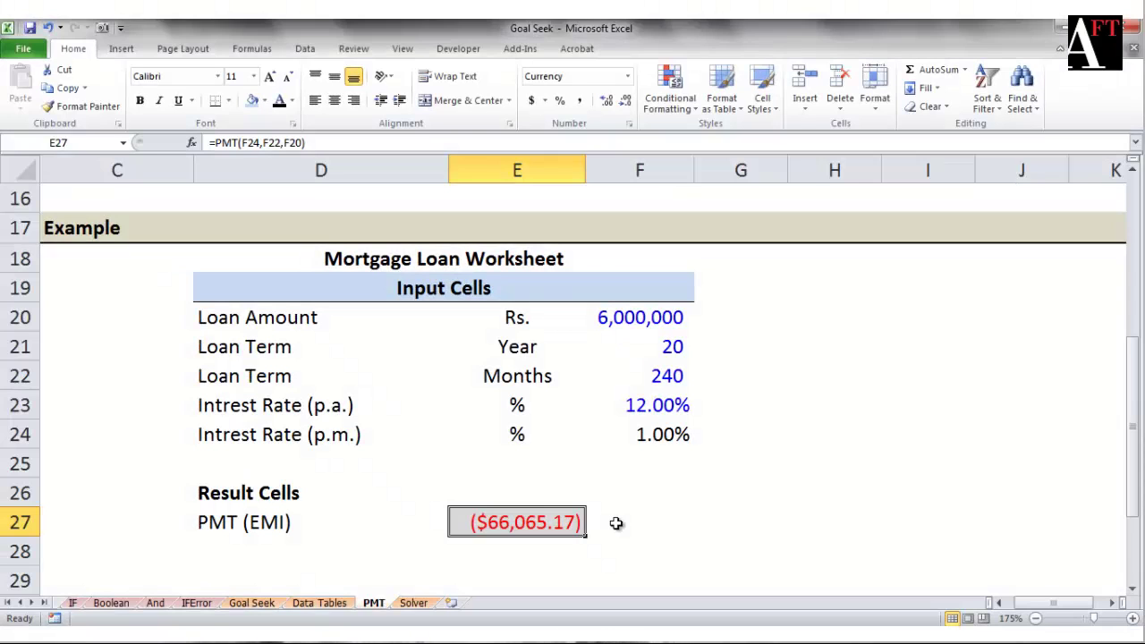
Reopen the PMT Function Arguments for E27 and close them again without changes.
left_click(192, 144)
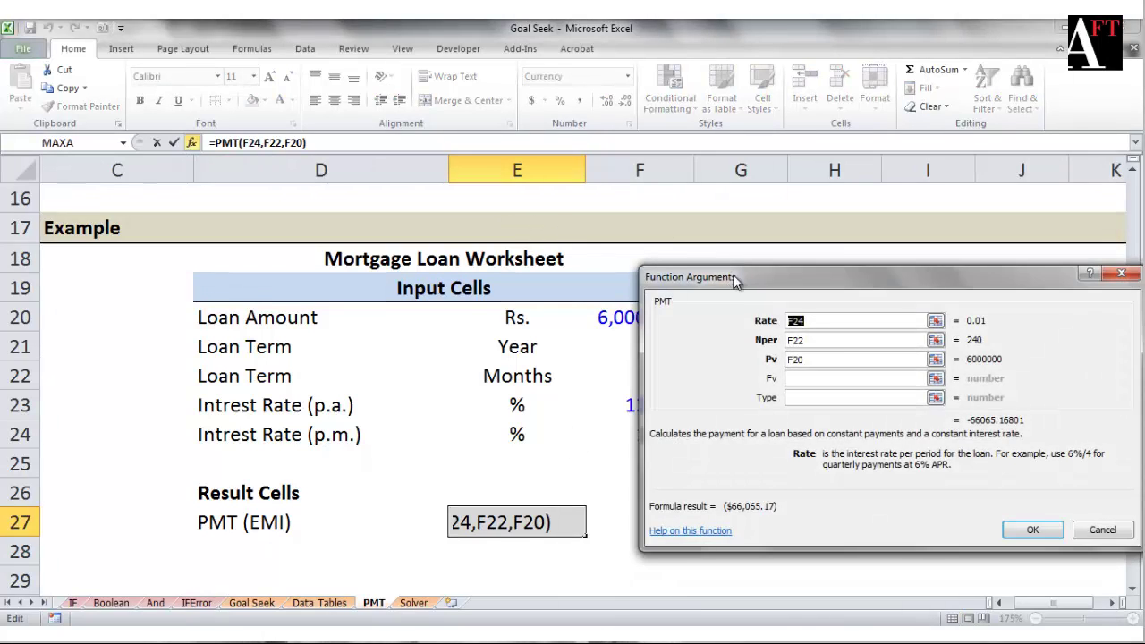
left_click_drag(733, 281, 799, 276)
key("Return")
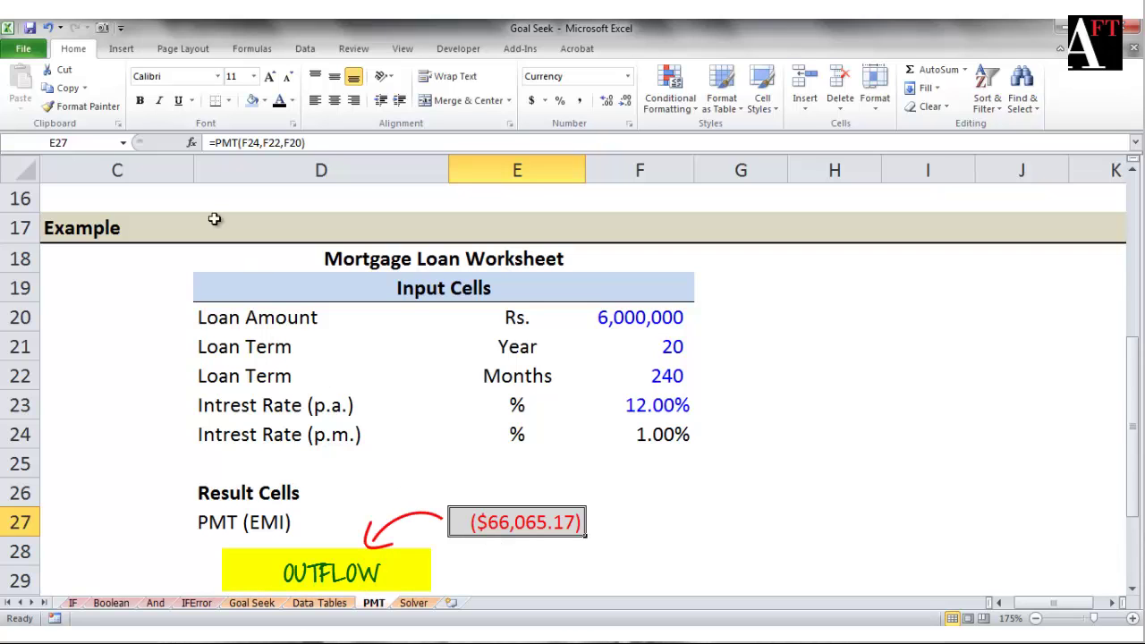
left_click(192, 143)
left_click_drag(716, 282, 777, 279)
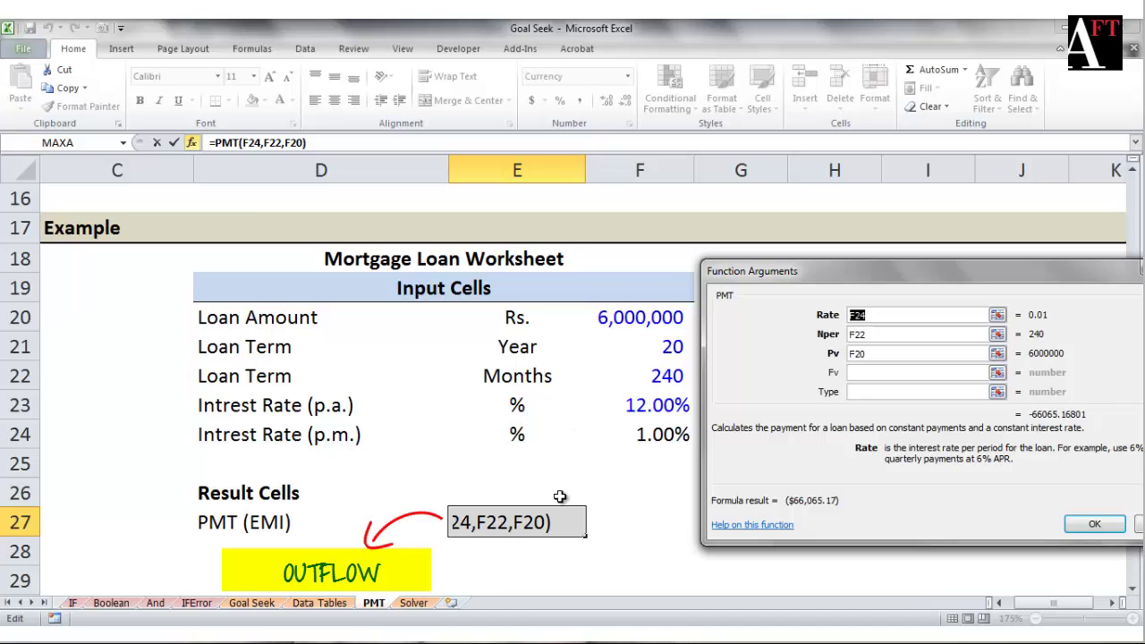
left_click(887, 315)
key("Return")
Change the Pv argument to -F20 so E27 shows a positive $66,065.17.
double_click(545, 526)
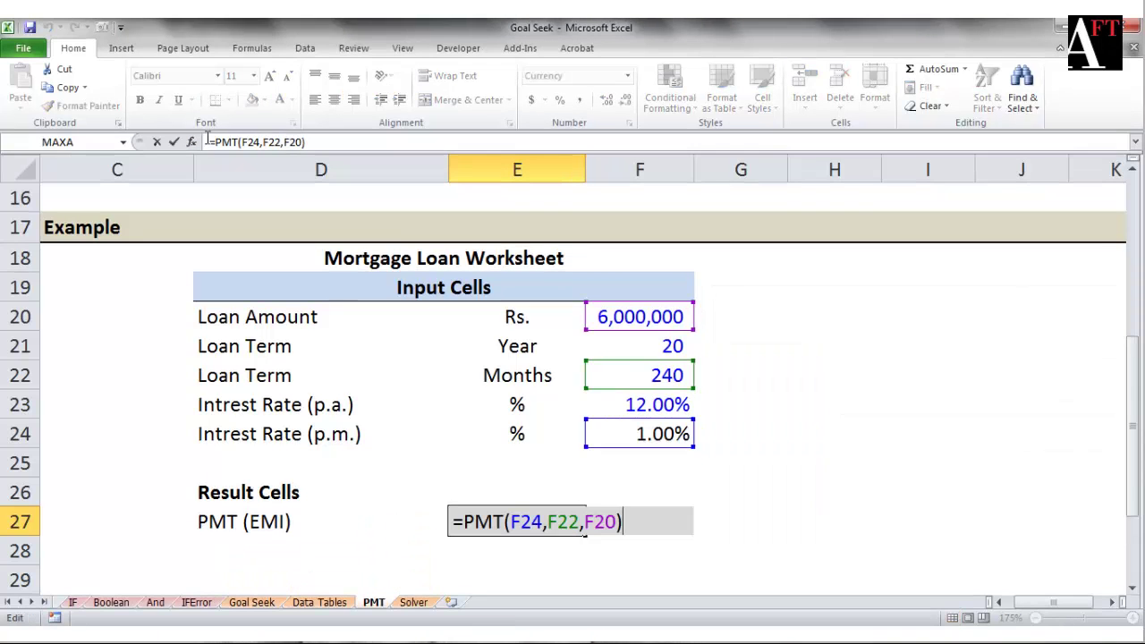
left_click(191, 142)
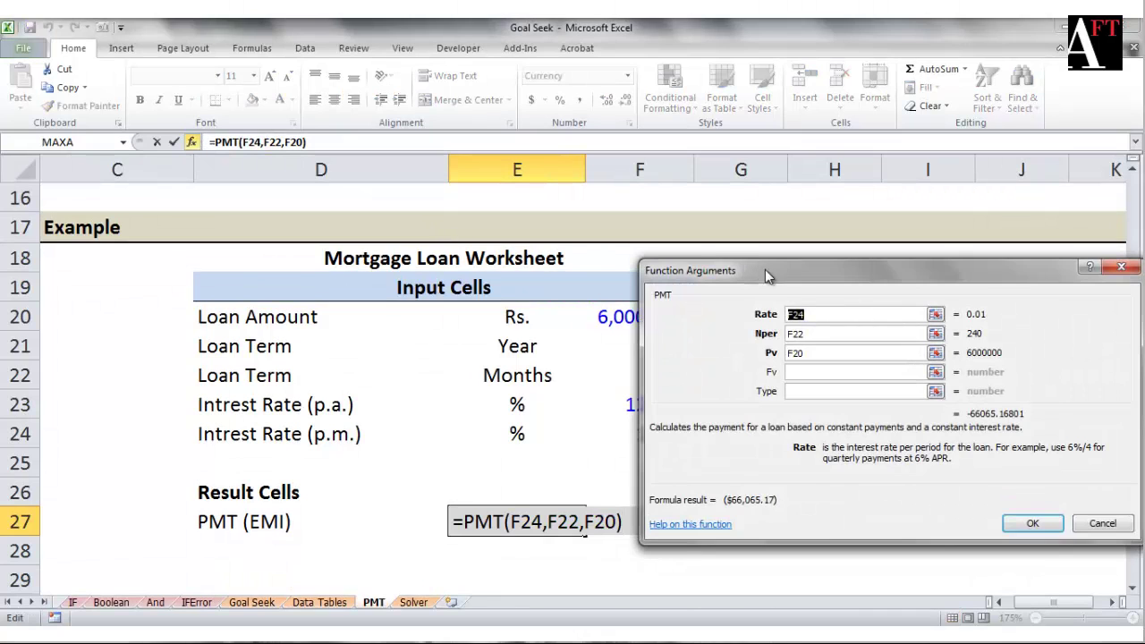
left_click_drag(765, 269, 825, 276)
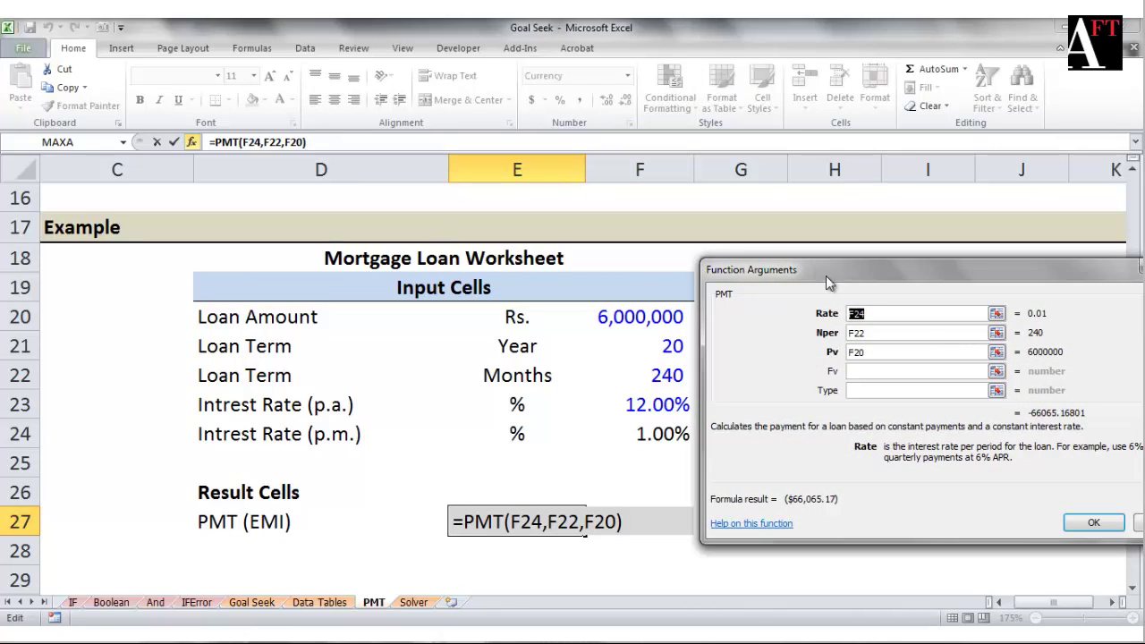
left_click(866, 351)
key("Home")
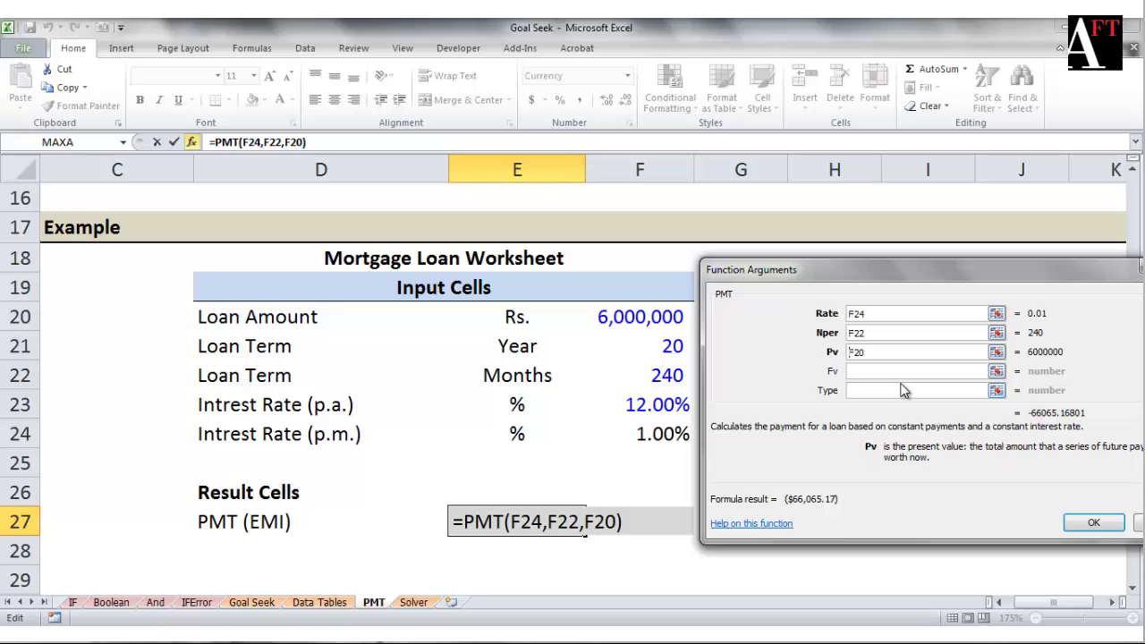
type("-")
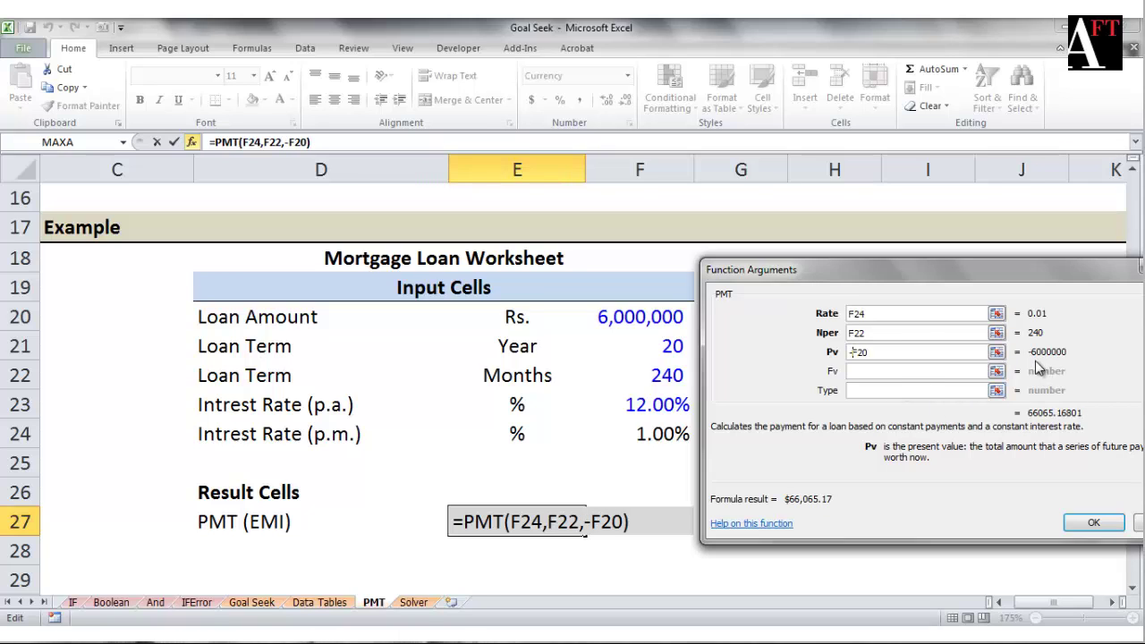
left_click(1092, 522)
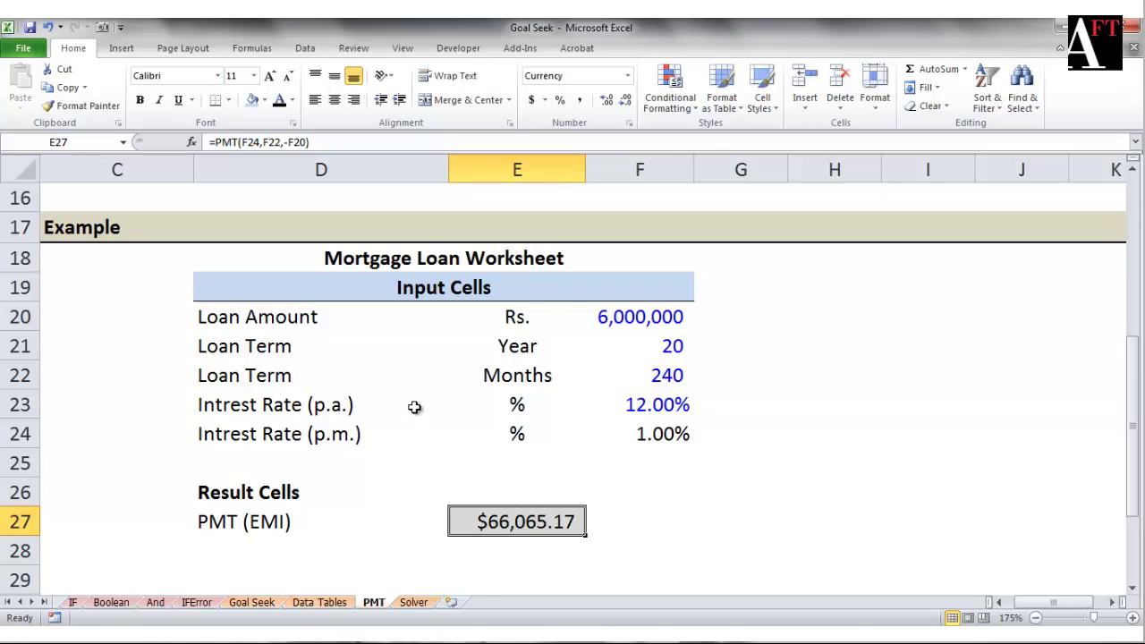
key("F2")
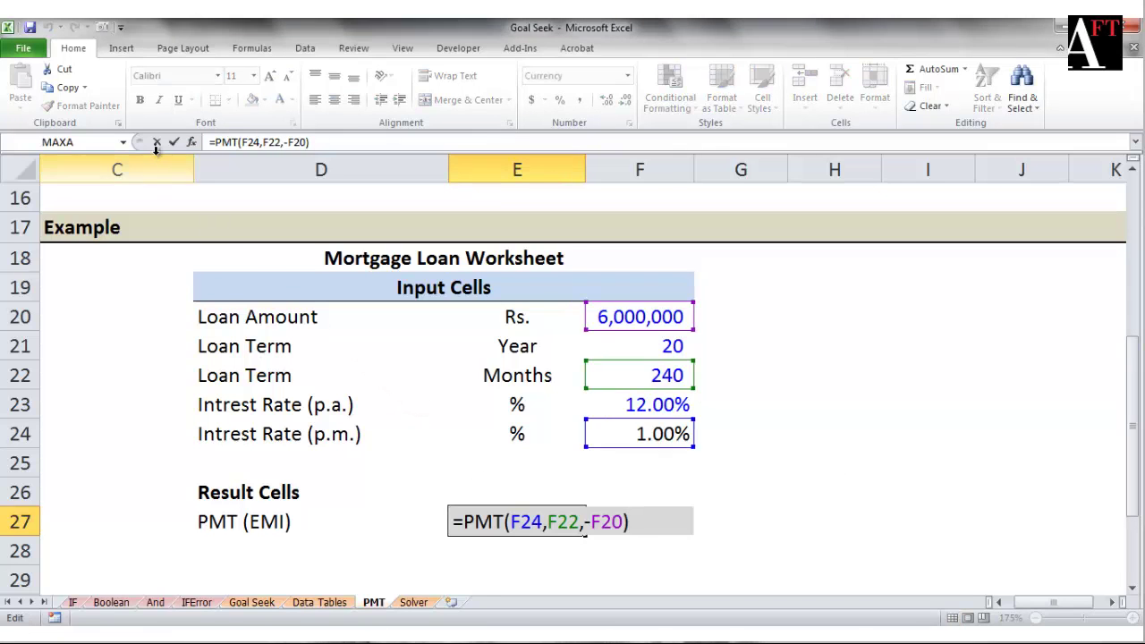
left_click(189, 148)
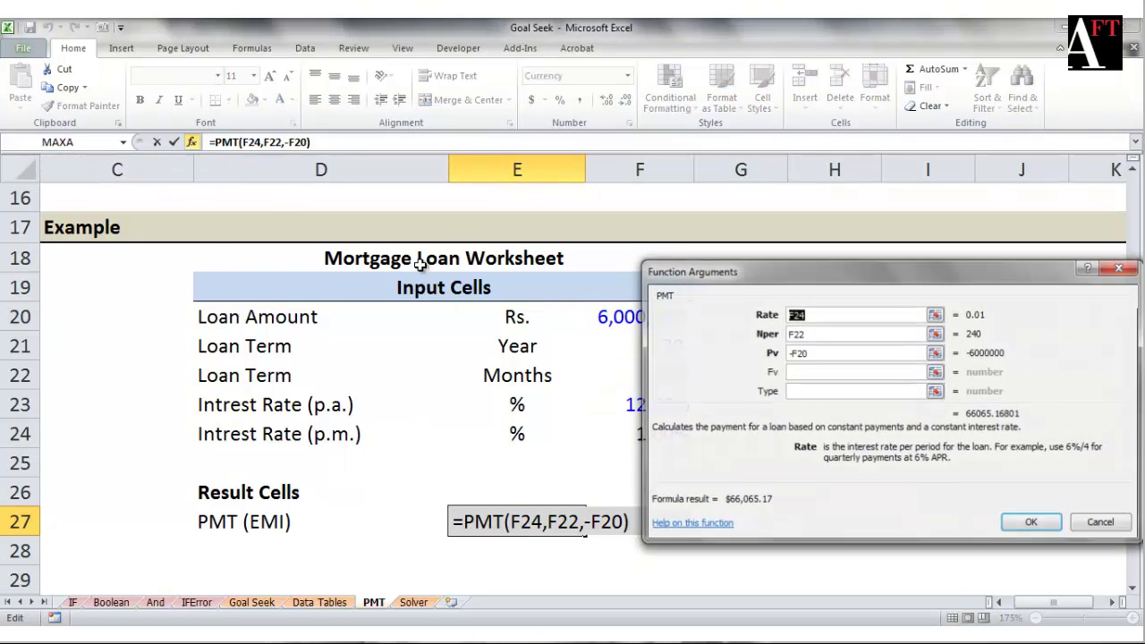
left_click_drag(718, 272, 774, 276)
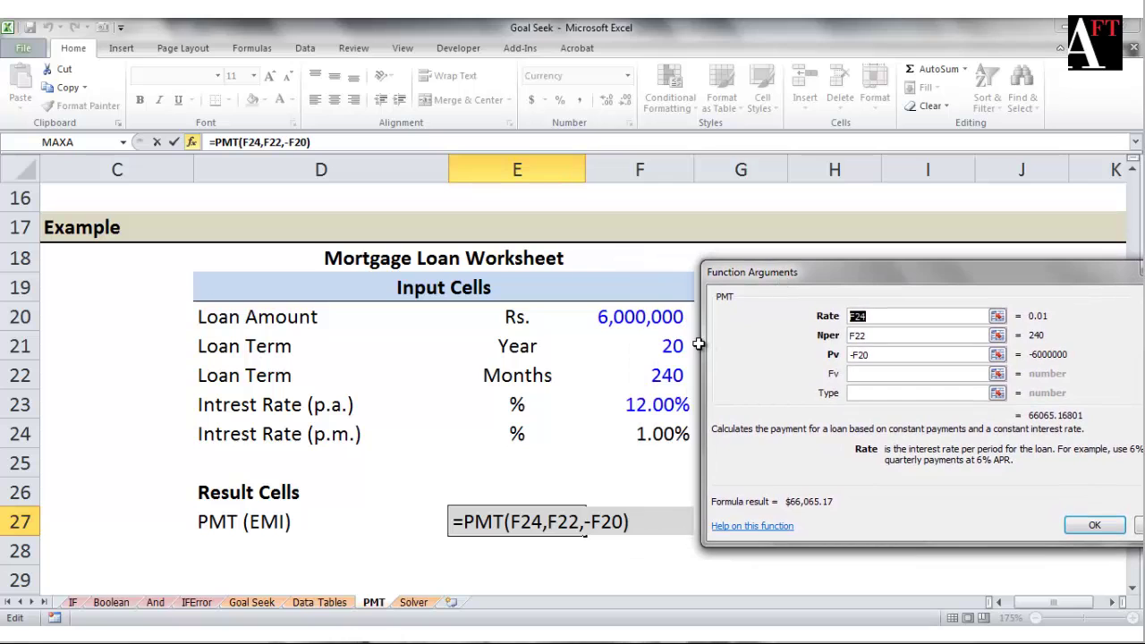
key("Return")
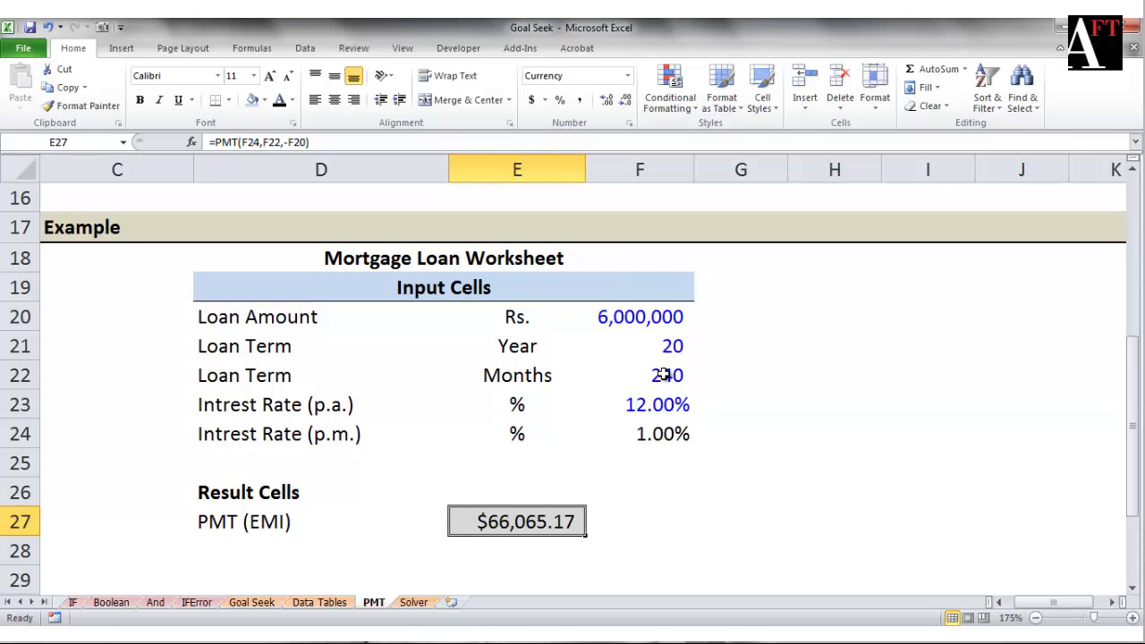
double_click(664, 374)
key("Escape")
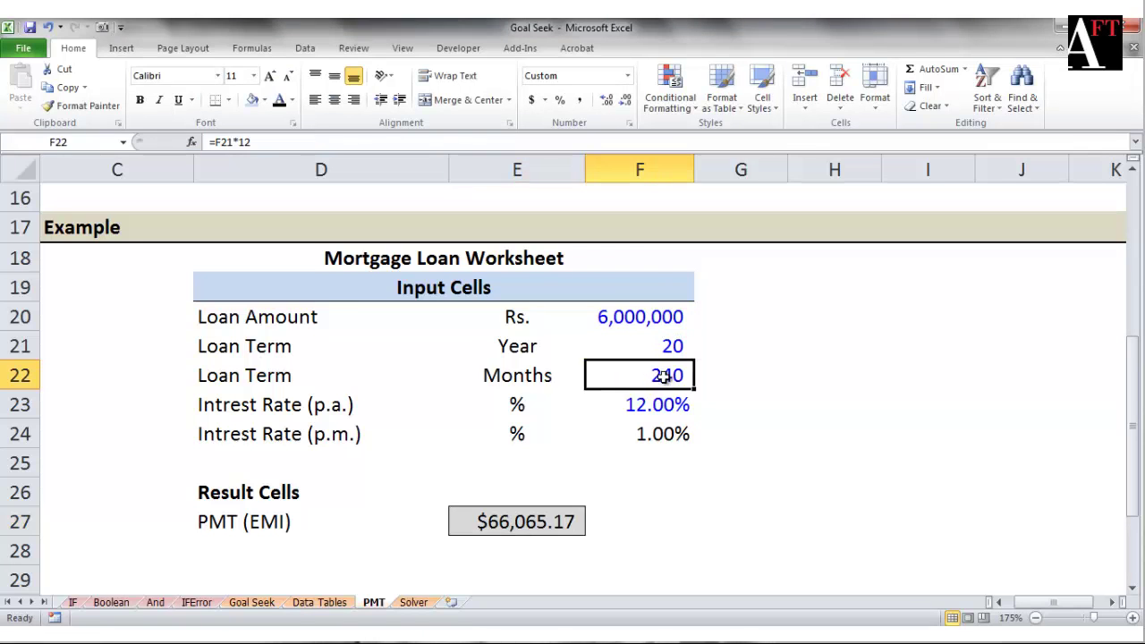
left_click(656, 434)
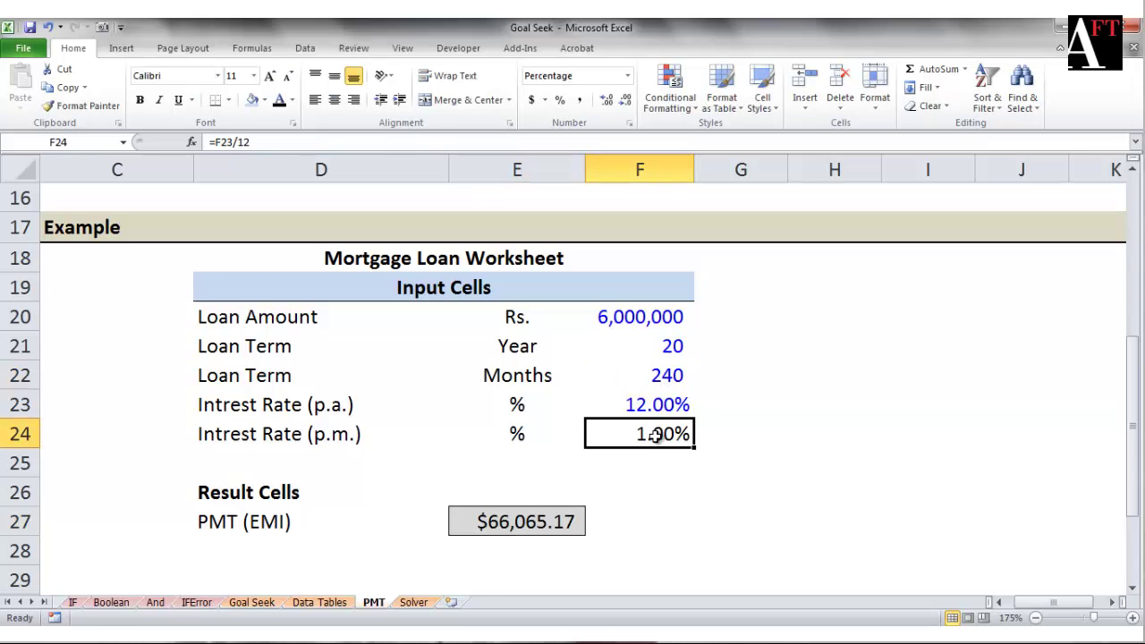
key("F2")
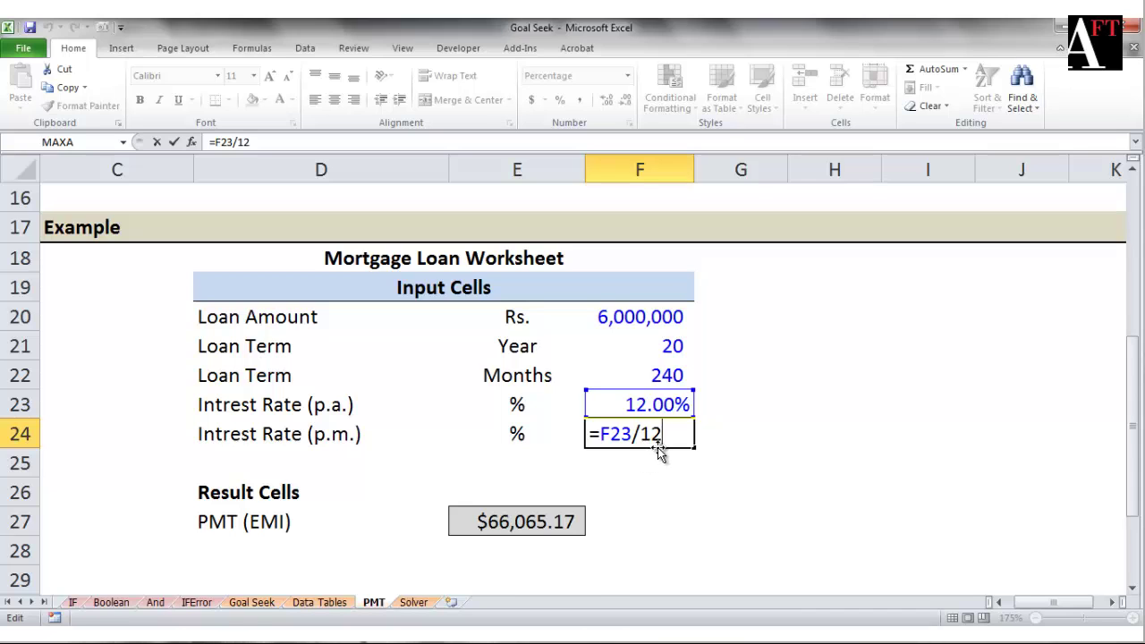
key("ctrl+Return")
key("Up")
key("Up")
key("F2")
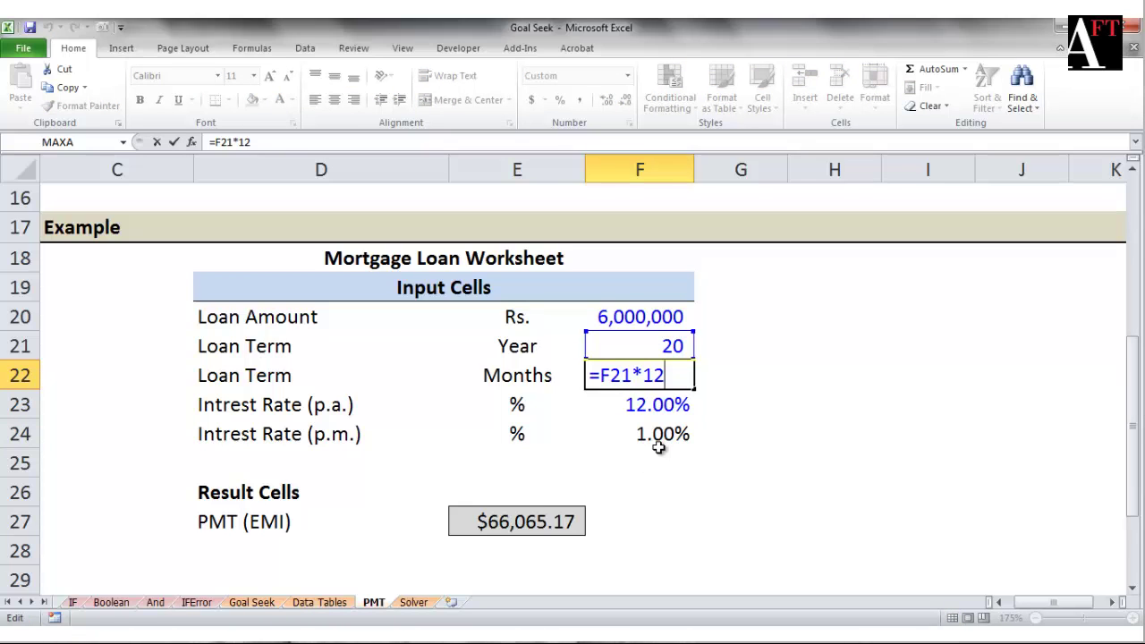
key("Escape")
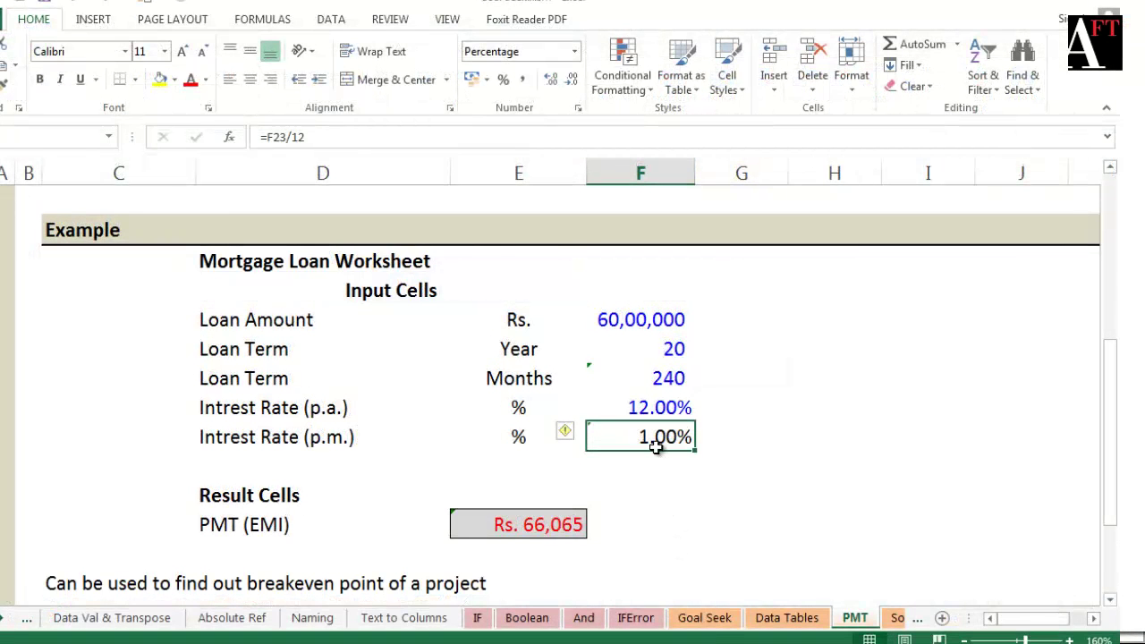
Change F24's formula to =F23/4 for a 3.00% quarterly rate.
double_click(657, 447)
key("shift+Left")
key("shift+Left")
type("4")
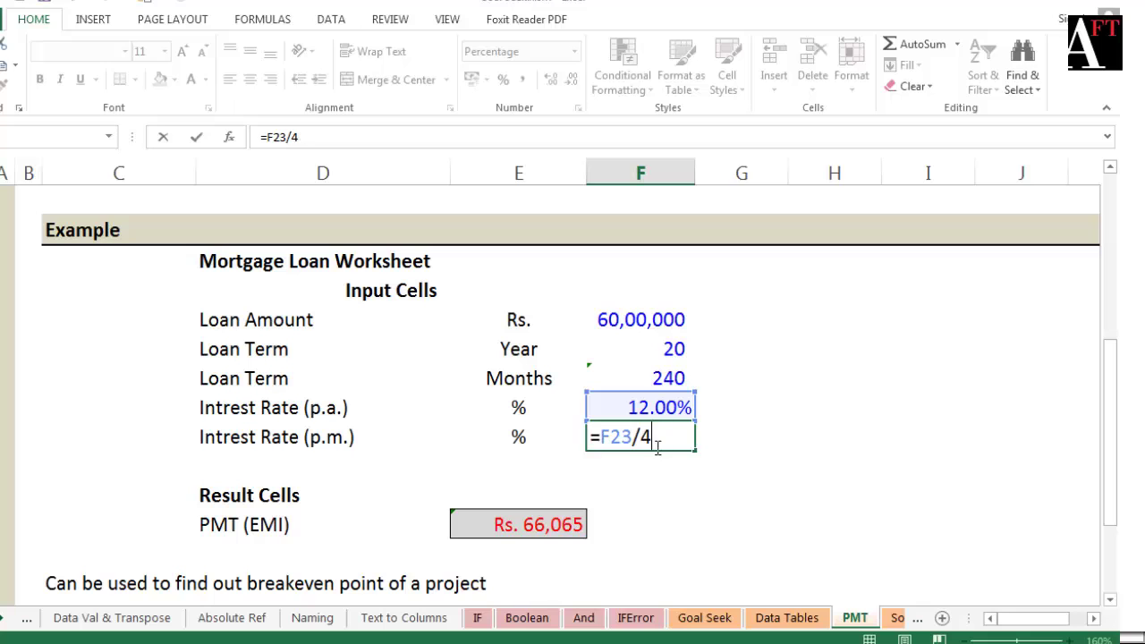
key("Return")
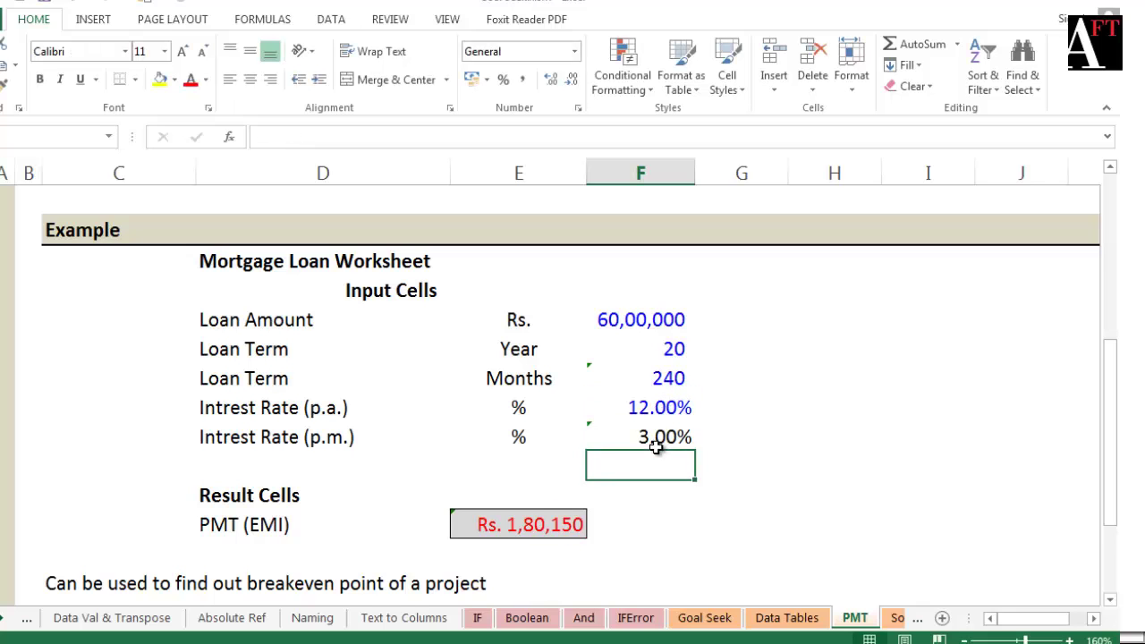
Change F22's formula to =F21*4 for a term of 80 quarterly periods.
left_click(662, 377)
double_click(662, 377)
key("shift+Left")
key("shift+Left")
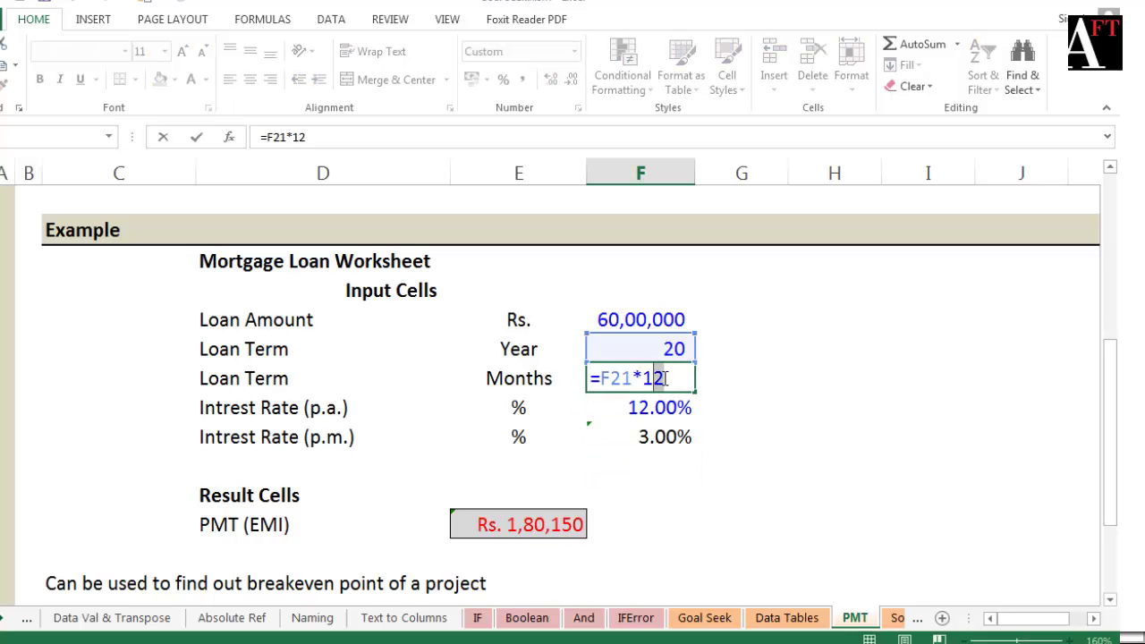
type("4")
key("Return")
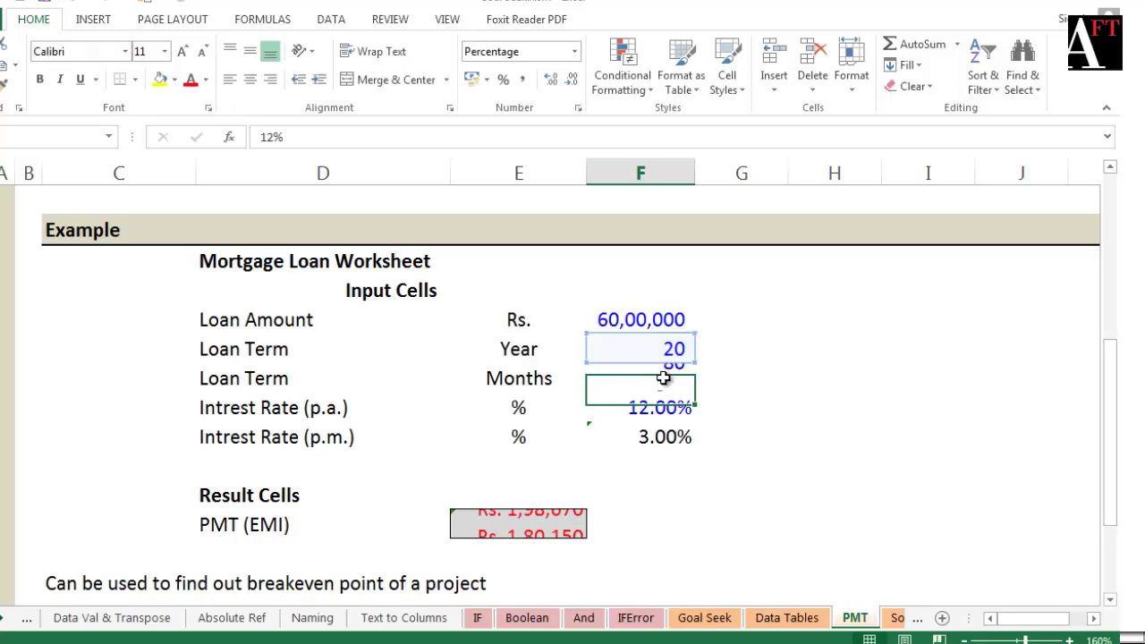